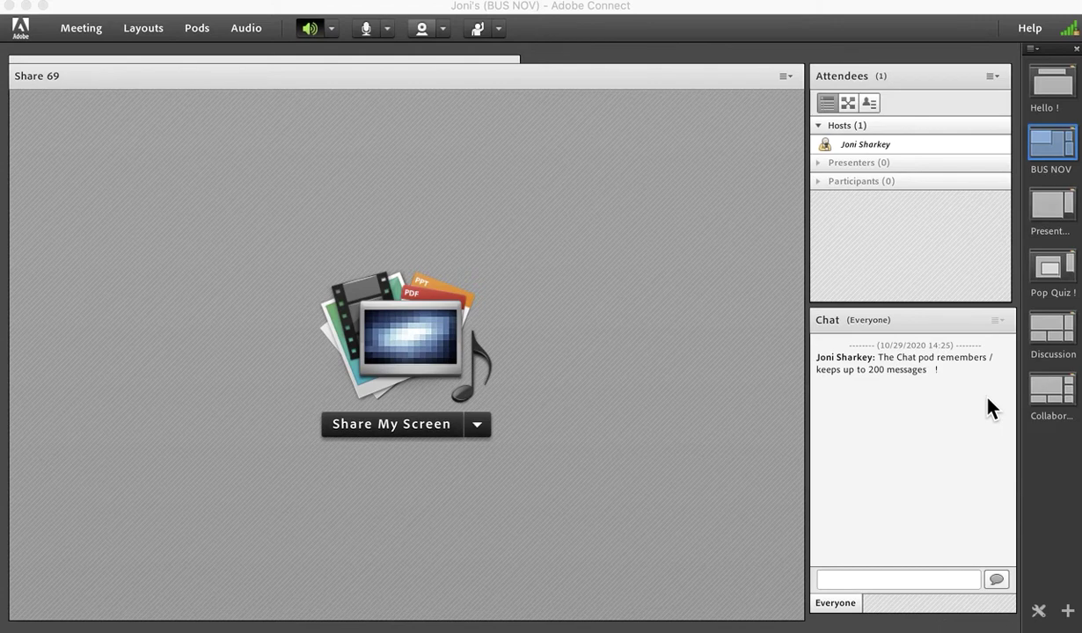
Clear the message history of the Chat pod
left_click(998, 321)
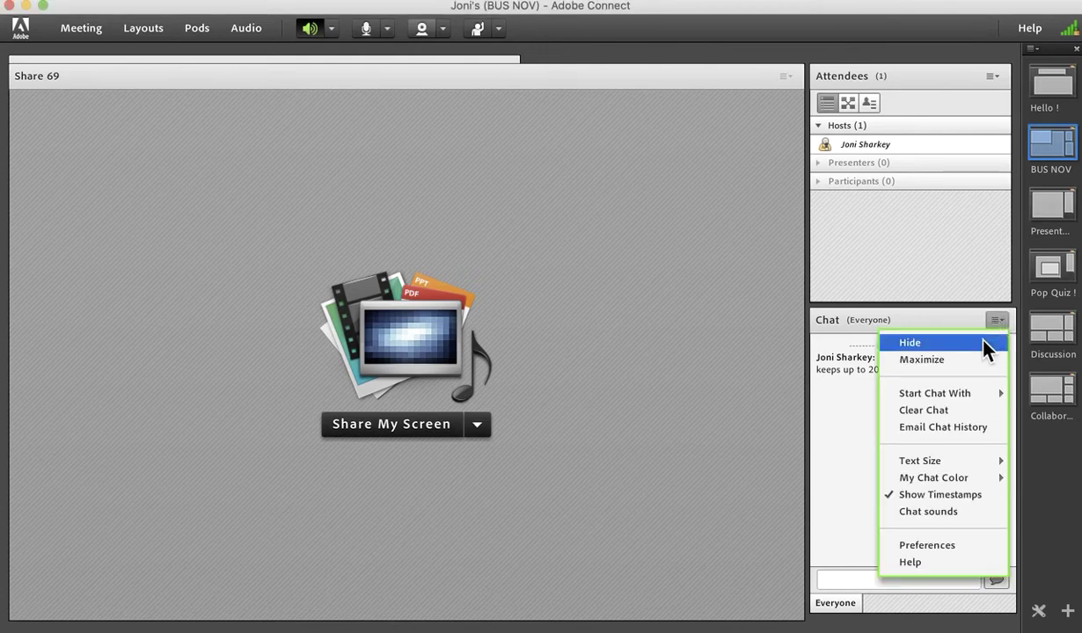
left_click(959, 409)
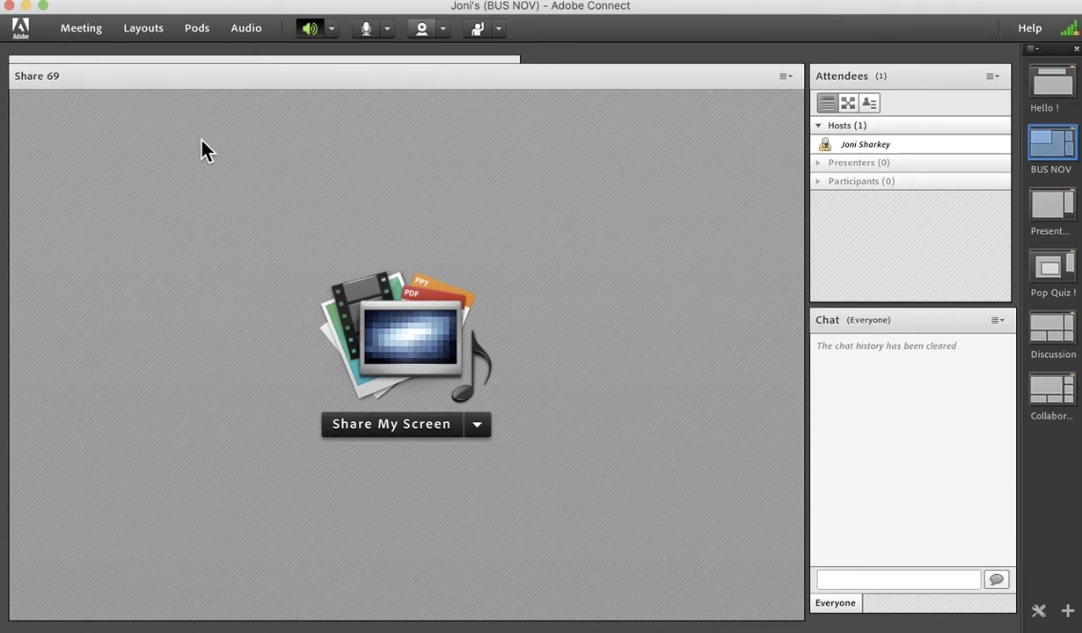
Open the pod manager and sort the list of pods by name
left_click(197, 28)
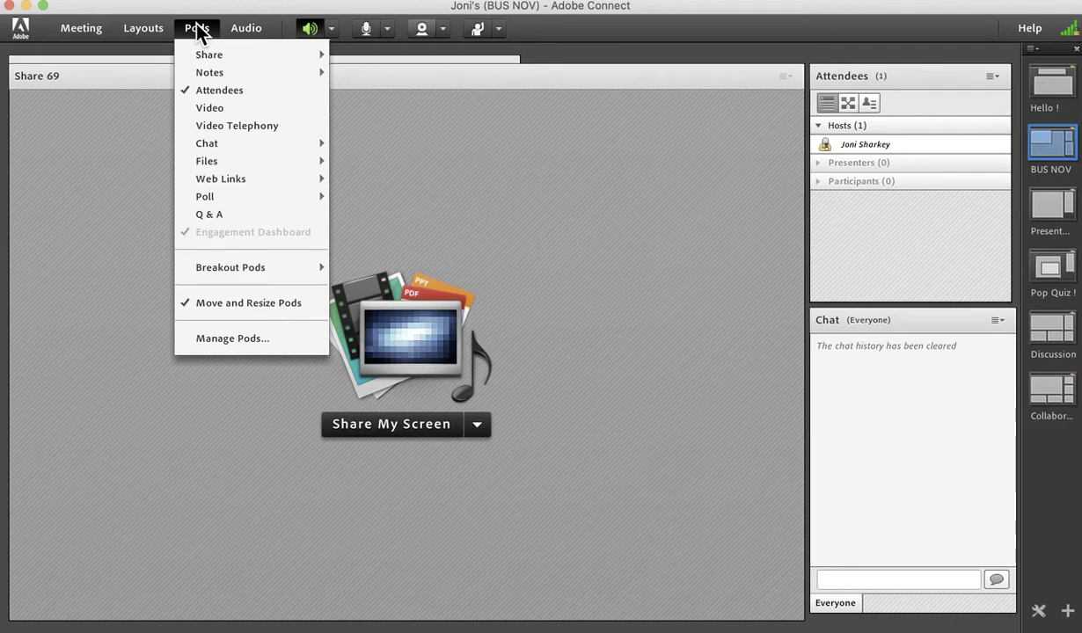
left_click(220, 336)
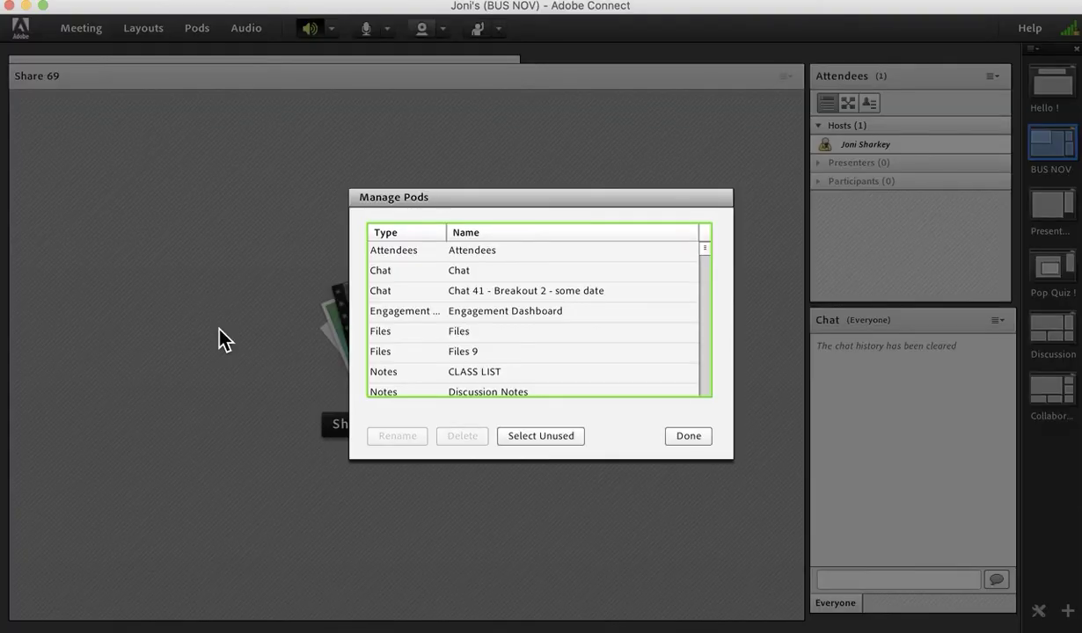
left_click(391, 232)
left_click(489, 231)
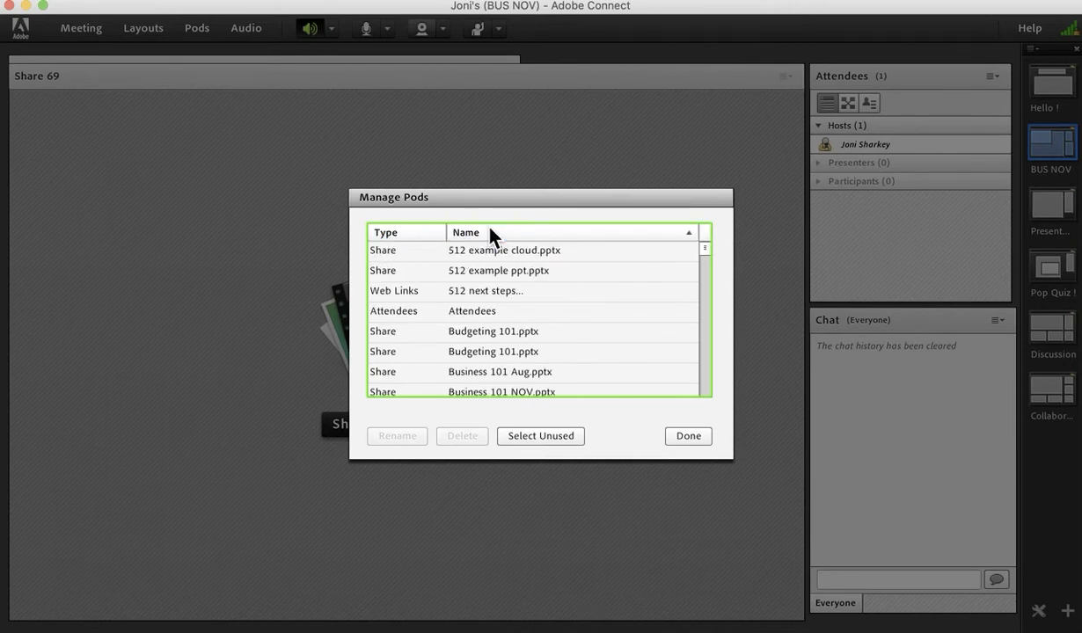
Try selecting several unneeded pods together, including 512 example ppt.pptx, Budgeting 101.pptx and Business 101 Aug.pptx, and close the pod manager without deleting any
left_click_drag(495, 249, 550, 391)
left_click(554, 435)
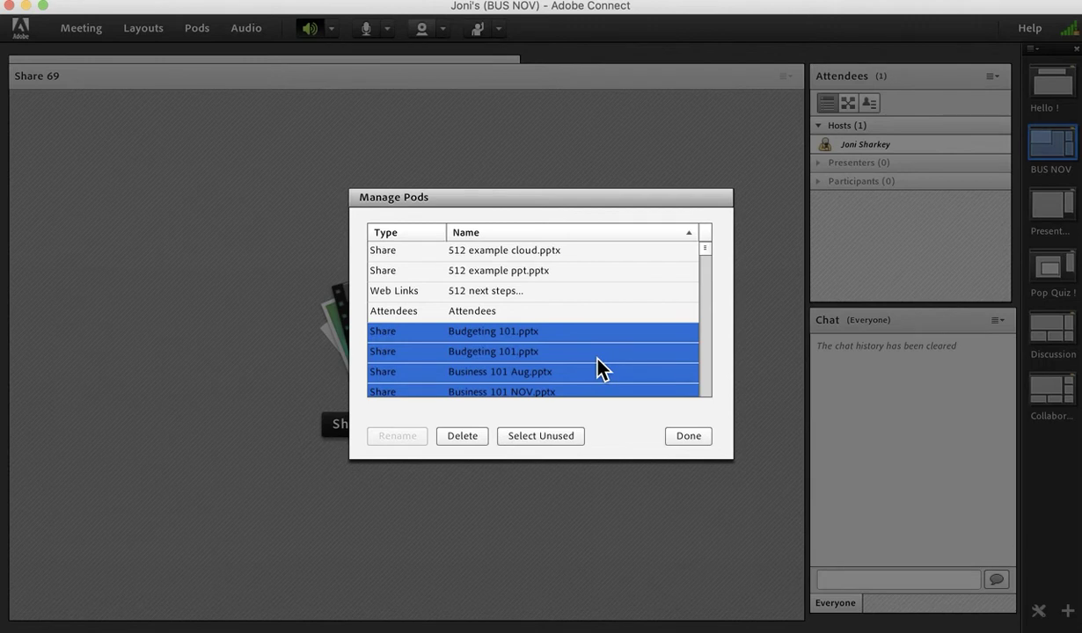
left_click(580, 277)
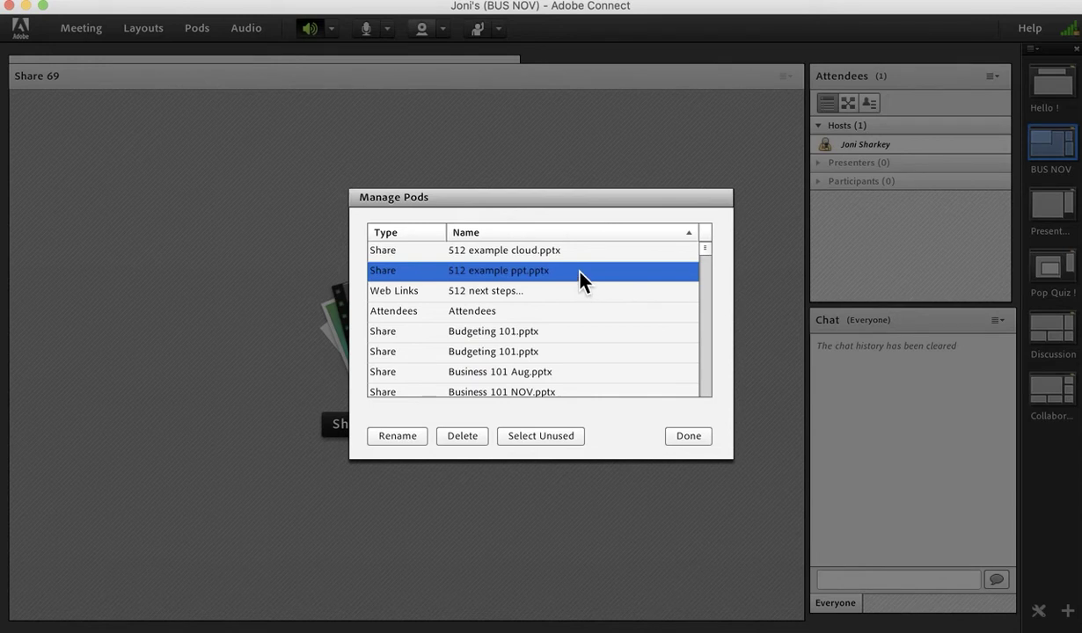
left_click(578, 333, "super")
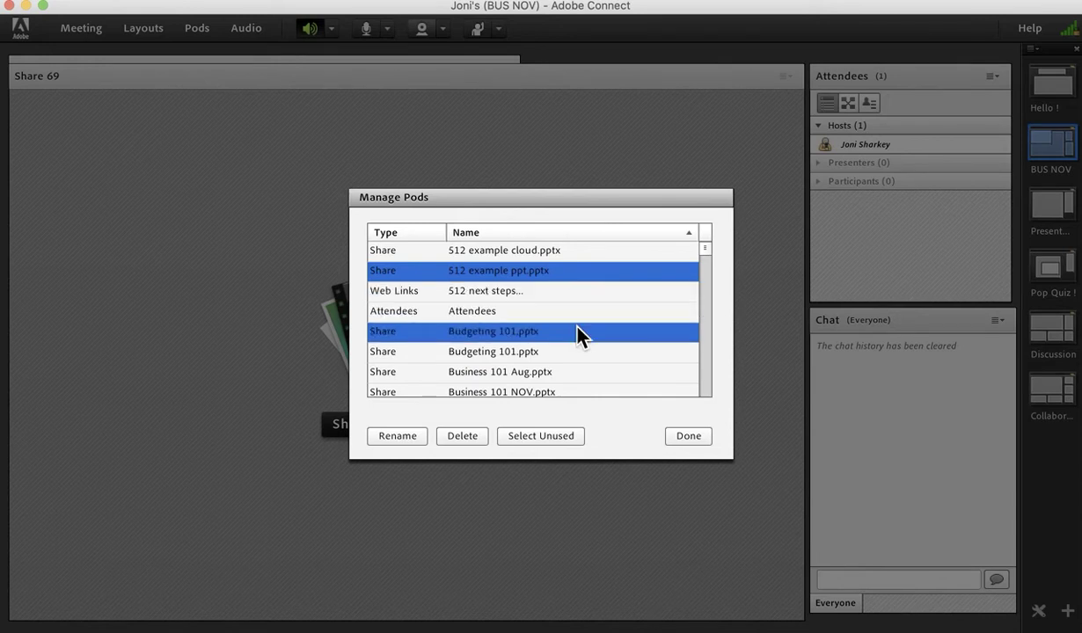
left_click(578, 353, "super")
left_click(577, 373, "super")
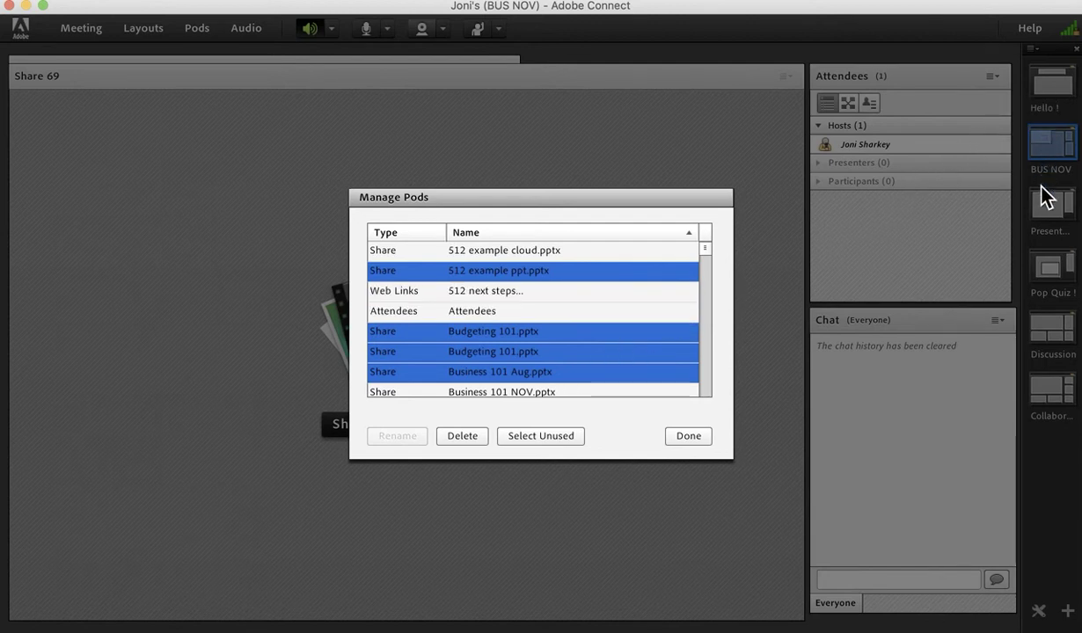
left_click(633, 291, "super")
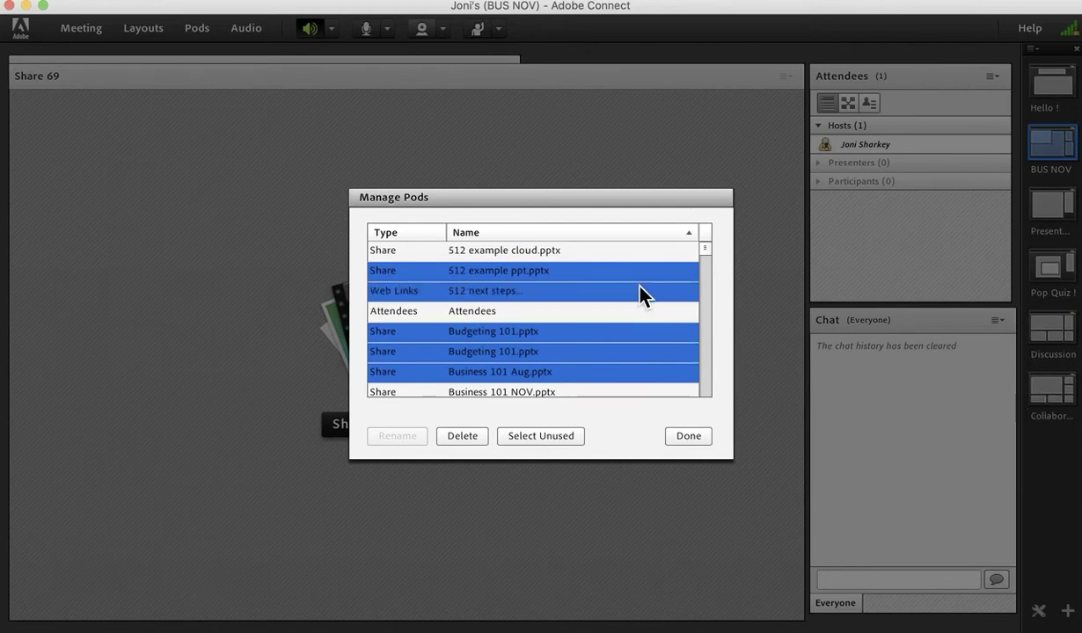
left_click(632, 291)
left_click(693, 440)
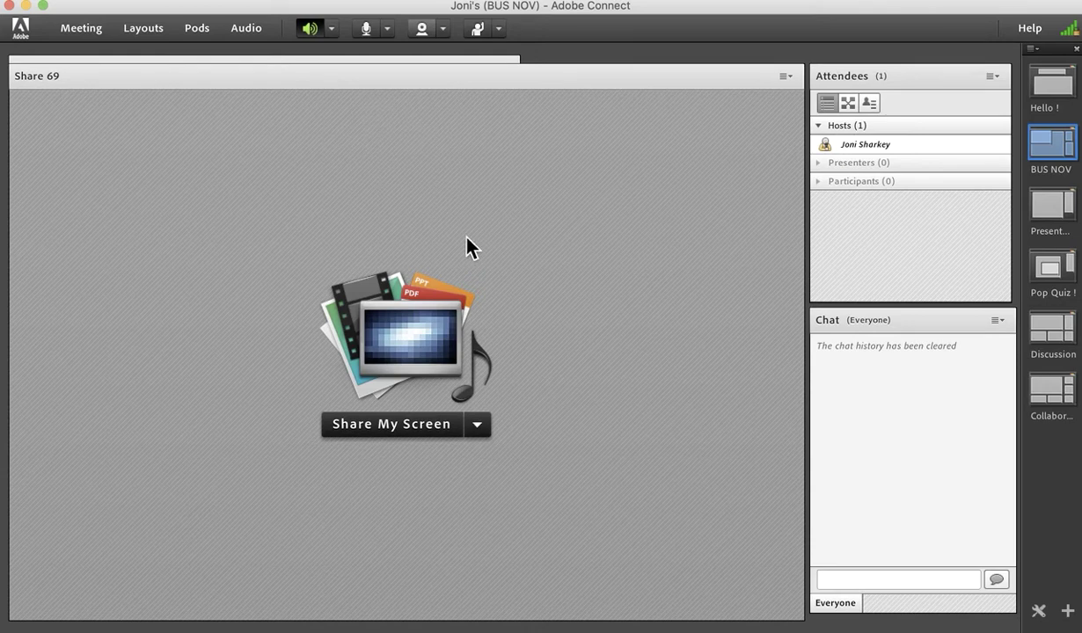
Share the recently shared presentation Business 101 Aug.pptx in the large Share 69 pod
left_click(479, 429)
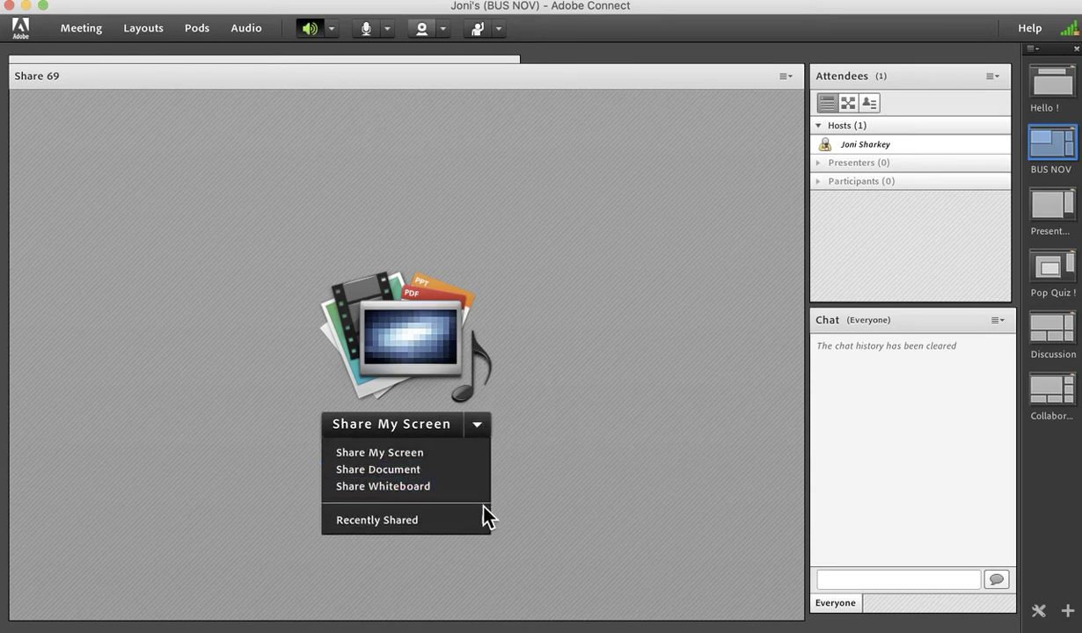
mouse_move(486, 520)
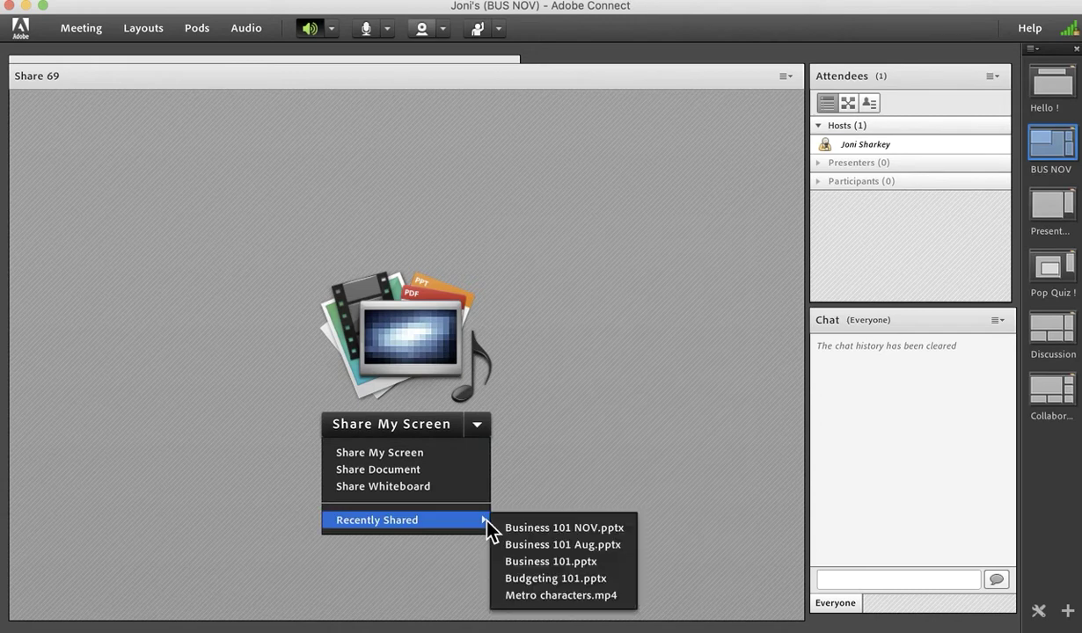
left_click(612, 551)
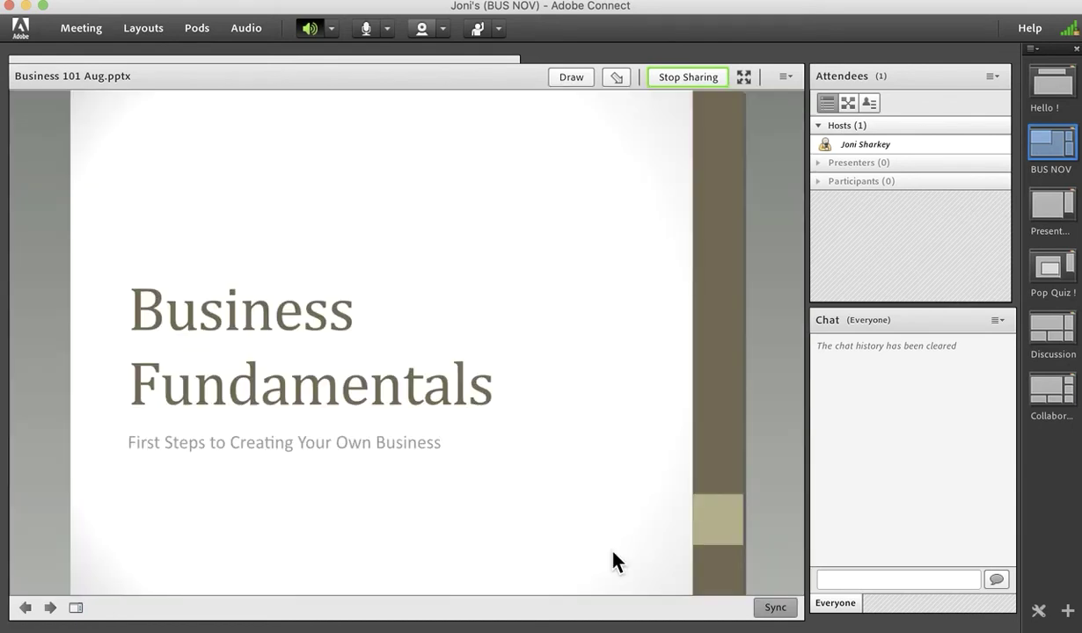
Bring the Share 74 pod to the front and share the recently shared Business 101 NOV.pptx in it
left_click(377, 58)
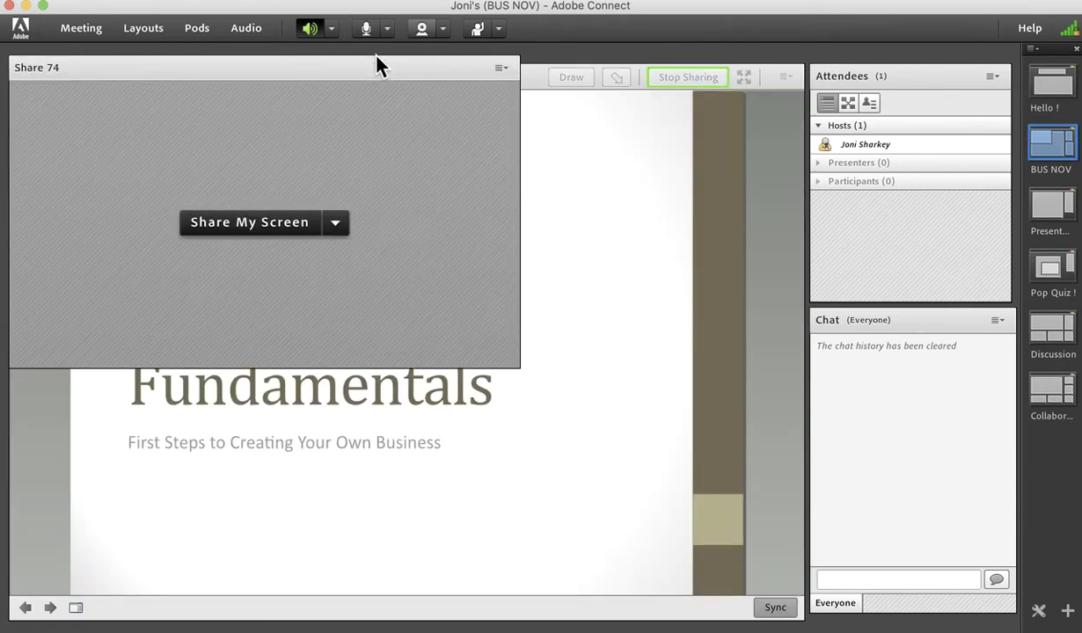
left_click(499, 69)
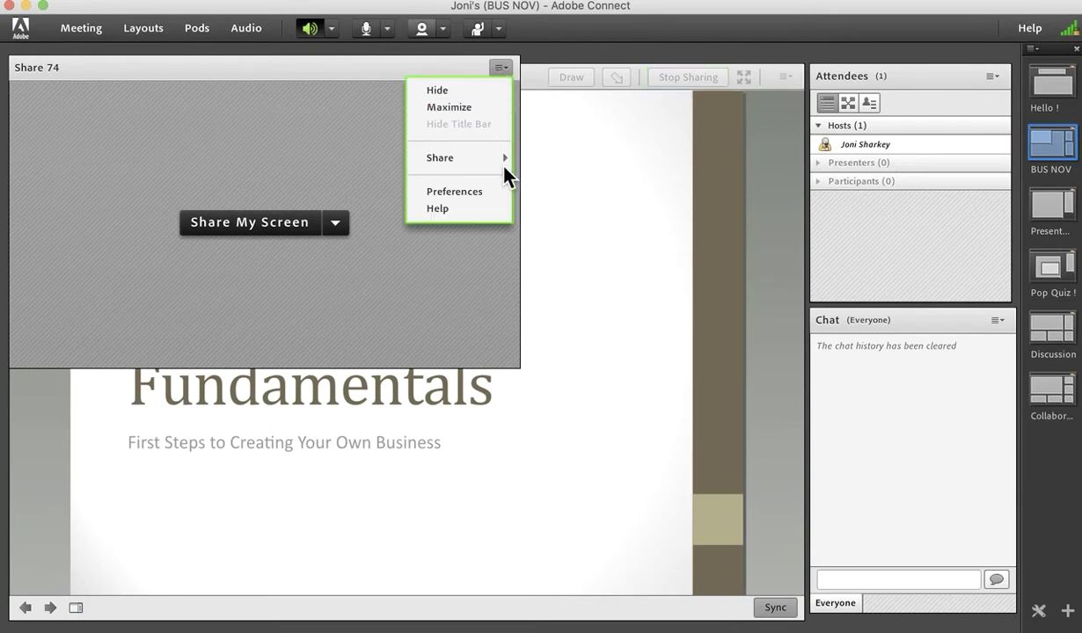
mouse_move(499, 159)
mouse_move(576, 230)
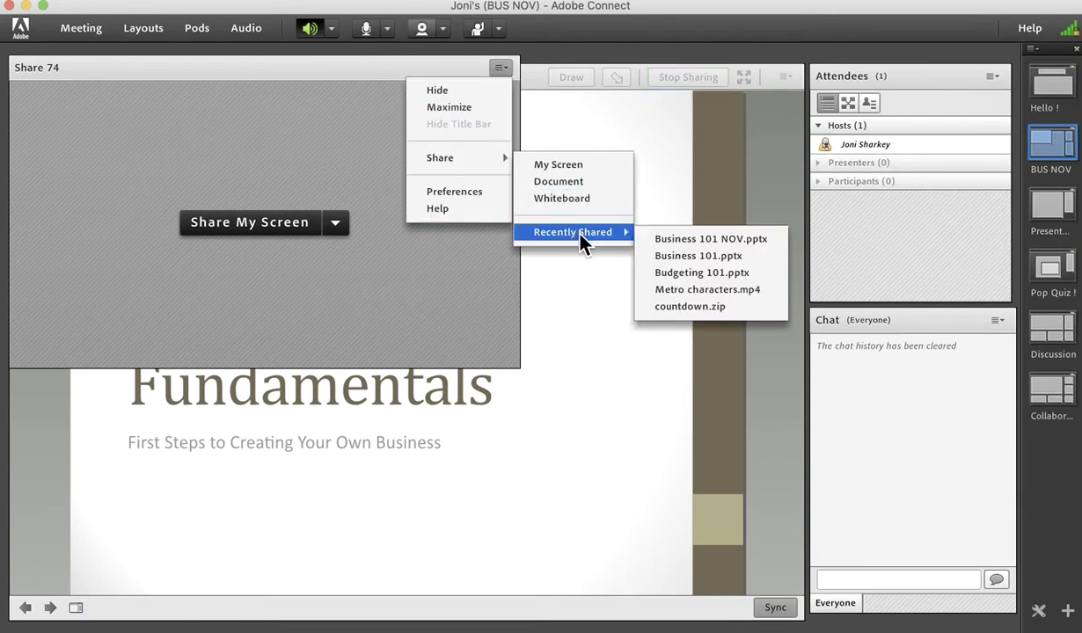
left_click(687, 241)
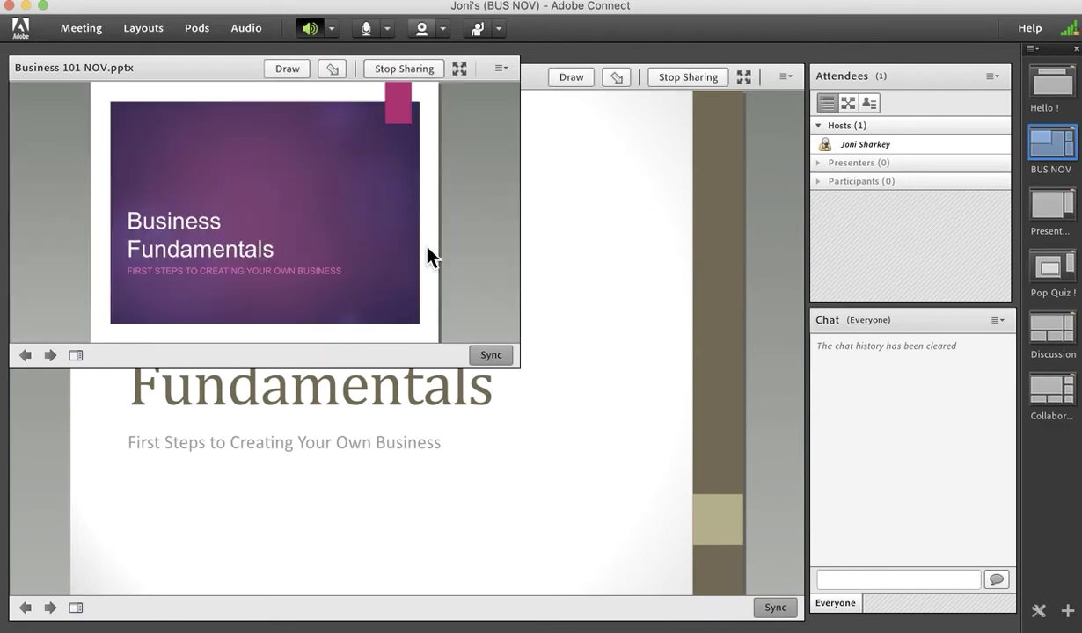
Page one slide forward and back in Business 101 NOV.pptx and stop sharing it in the front pod
left_click(51, 355)
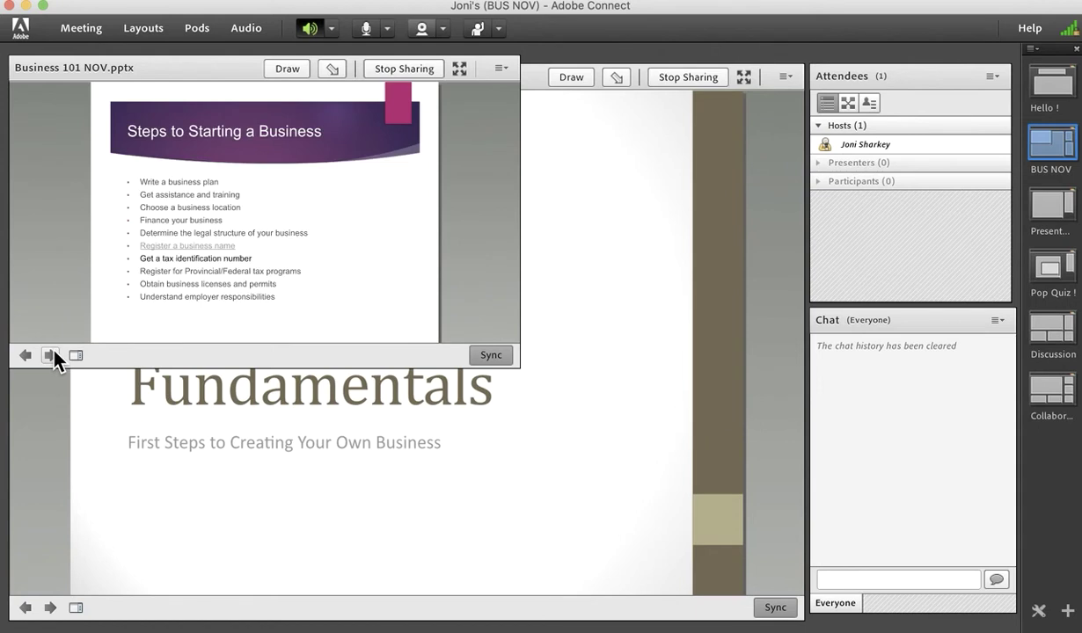
left_click(25, 354)
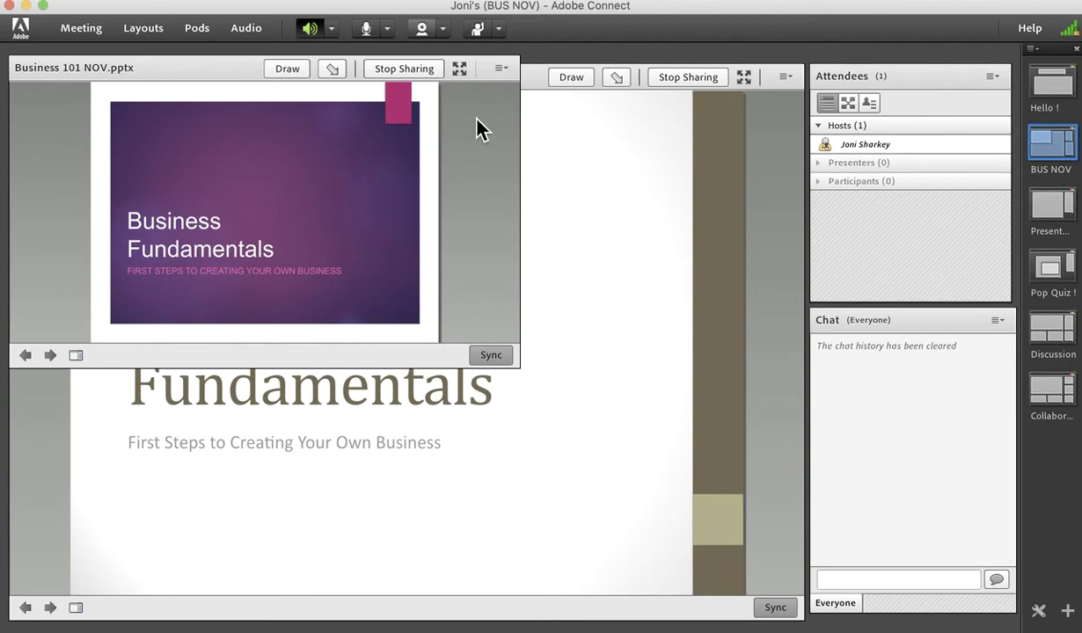
left_click(398, 68)
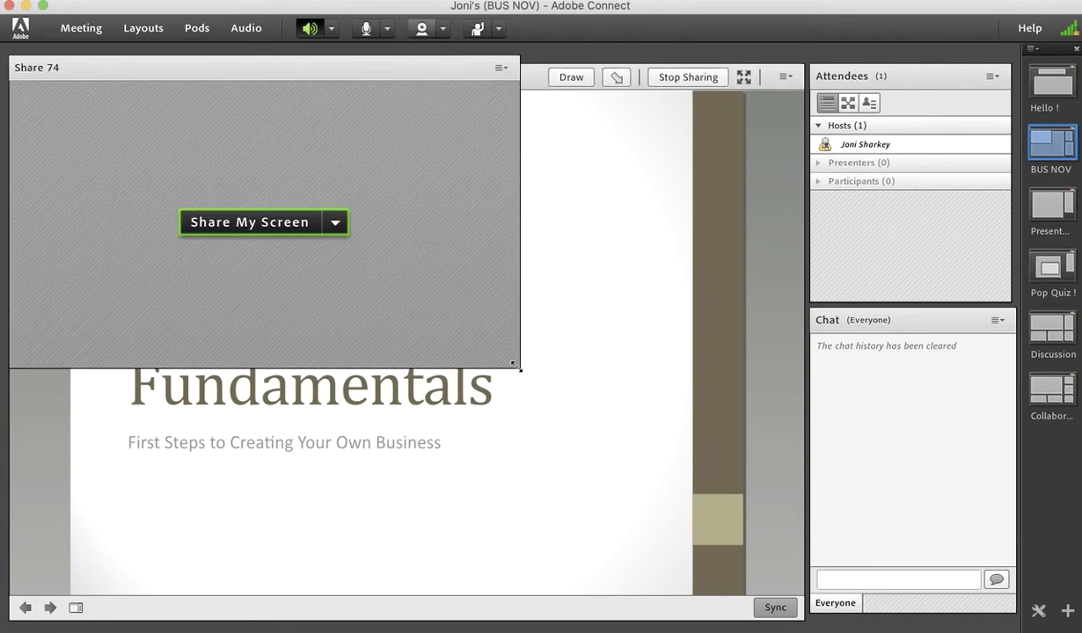
Enlarge the empty Share 74 pod slightly and move it lower over the Business 101 Aug.pptx presentation
left_click_drag(517, 366, 574, 406)
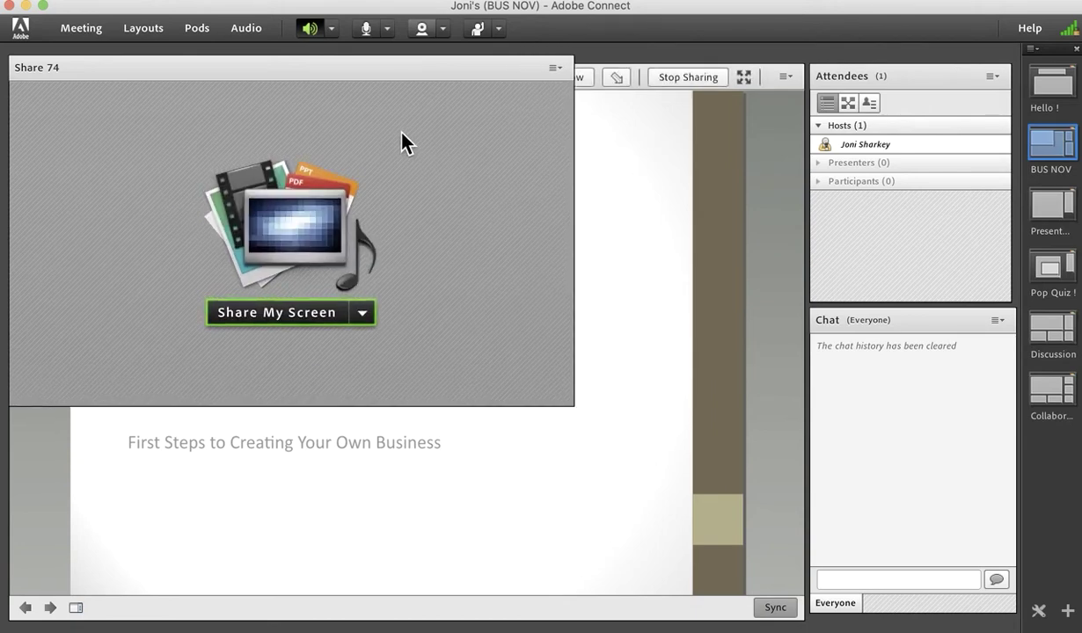
left_click_drag(397, 68, 468, 138)
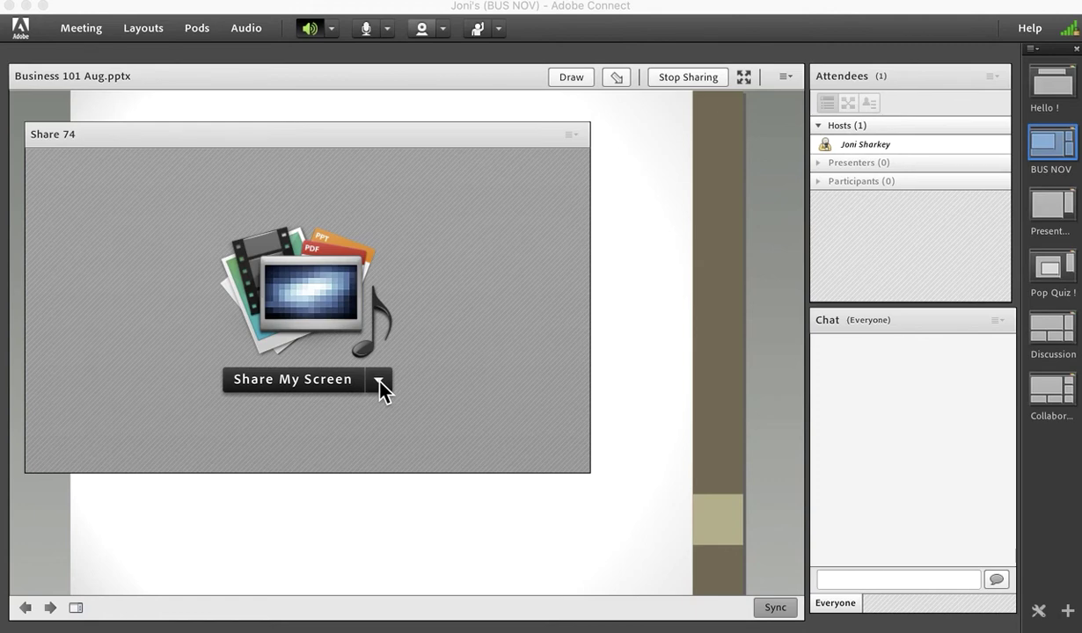
left_click(379, 381)
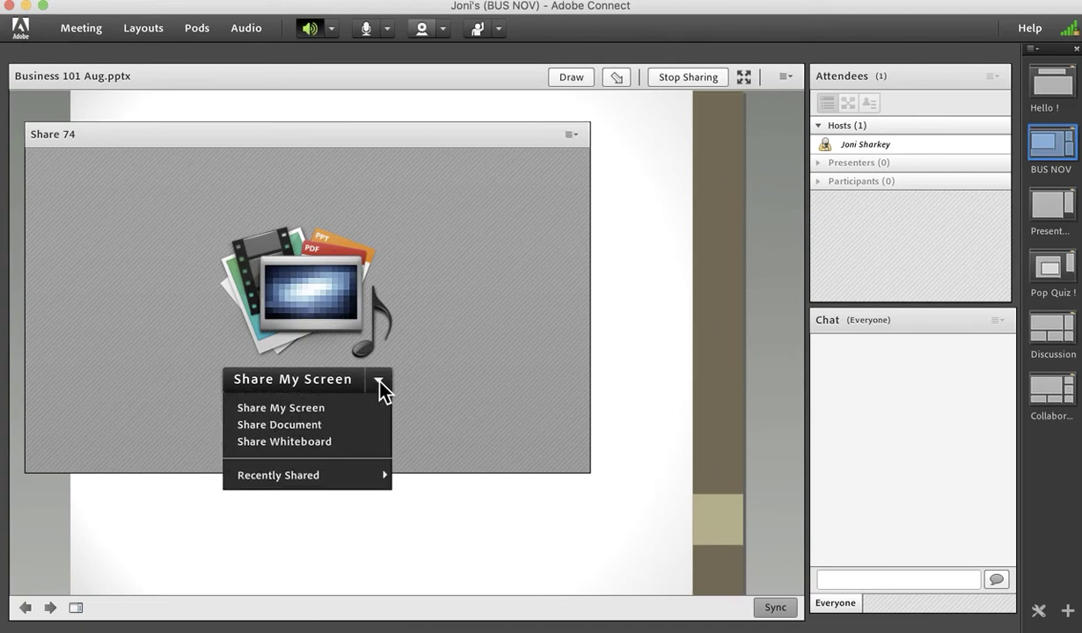
left_click(331, 426)
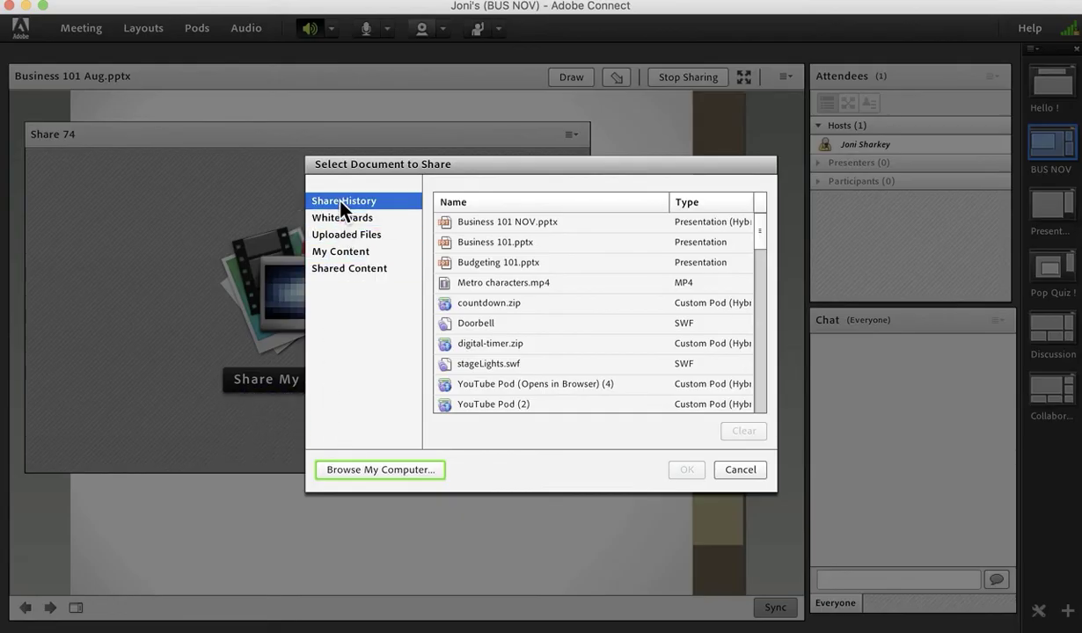
left_click(449, 222)
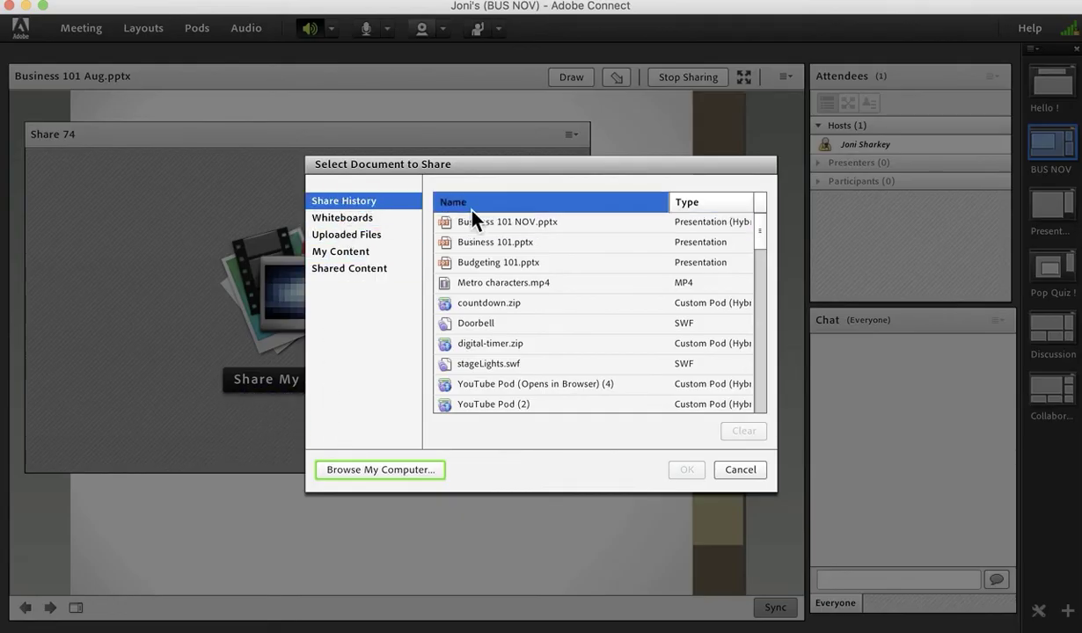
left_click(587, 242)
left_click(590, 224)
left_click(589, 245)
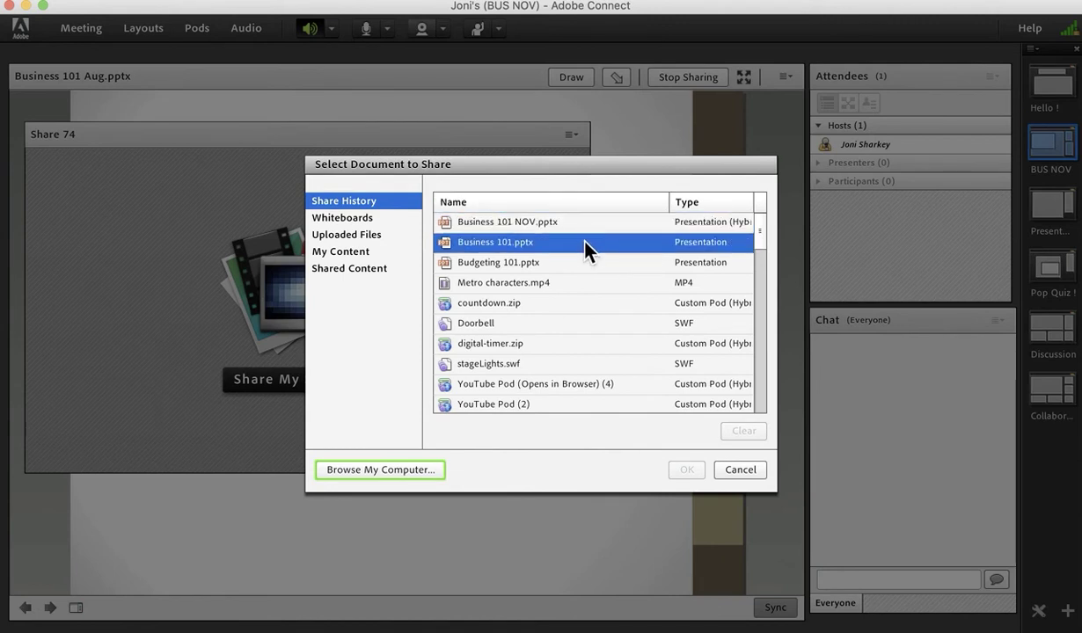
left_click(584, 222)
left_click(584, 241)
left_click(749, 473)
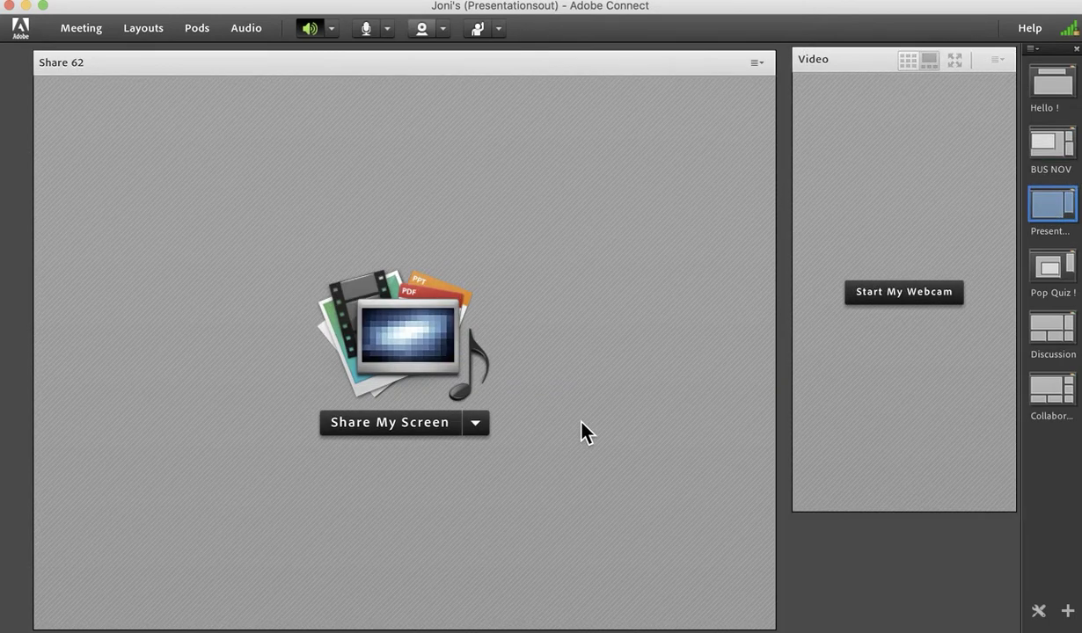
Clear Business 101 Aug.pptx from the share history via the Share 62 pod and close the document selection without sharing anything
left_click(478, 426)
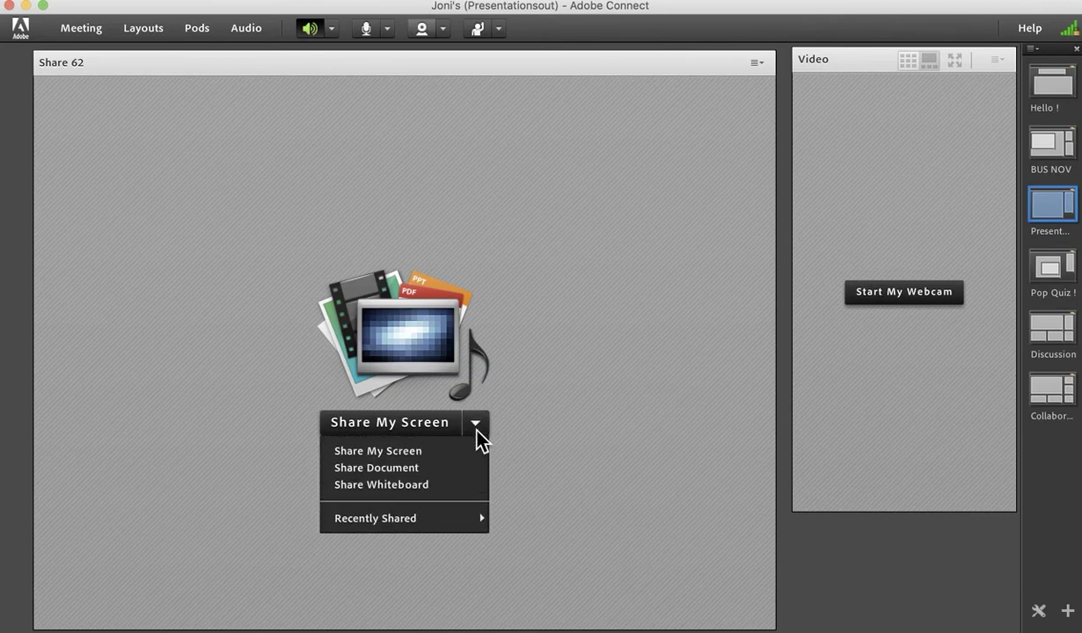
left_click(421, 467)
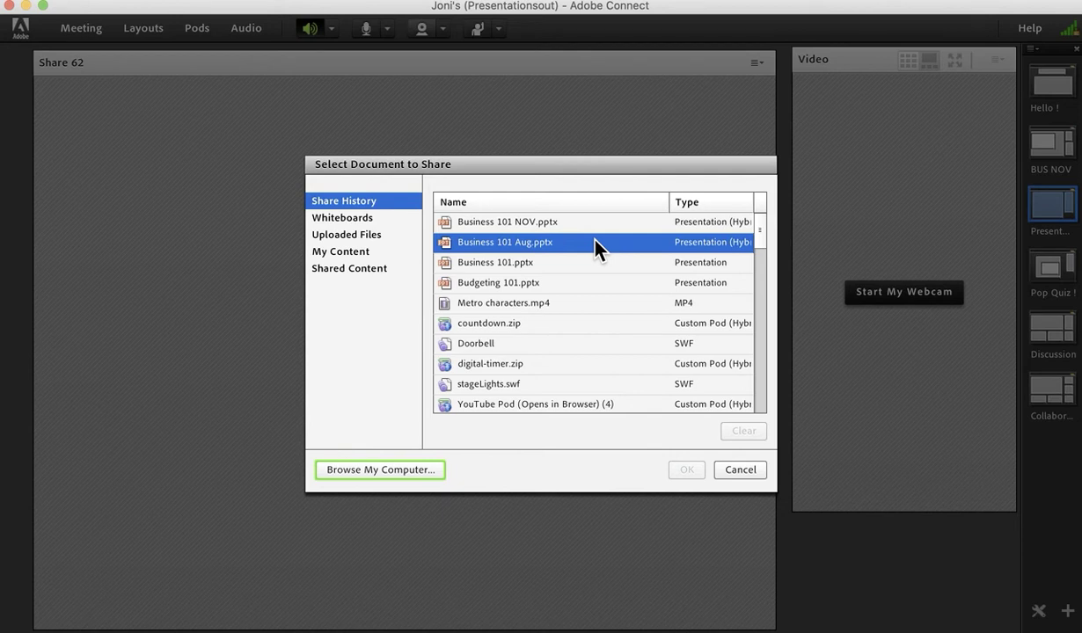
left_click(596, 249)
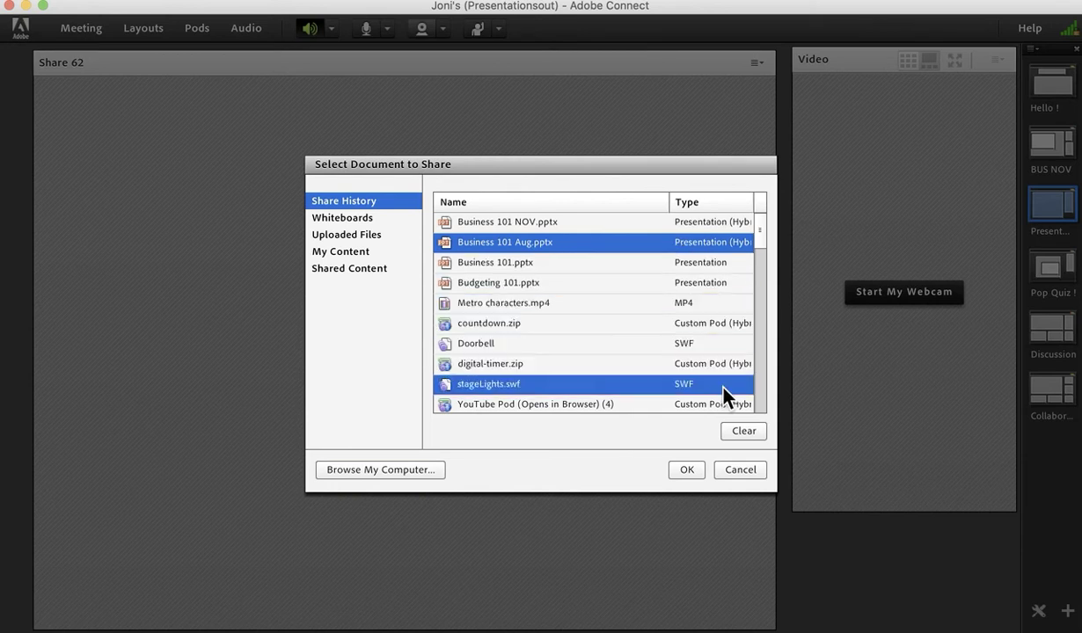
left_click(743, 432)
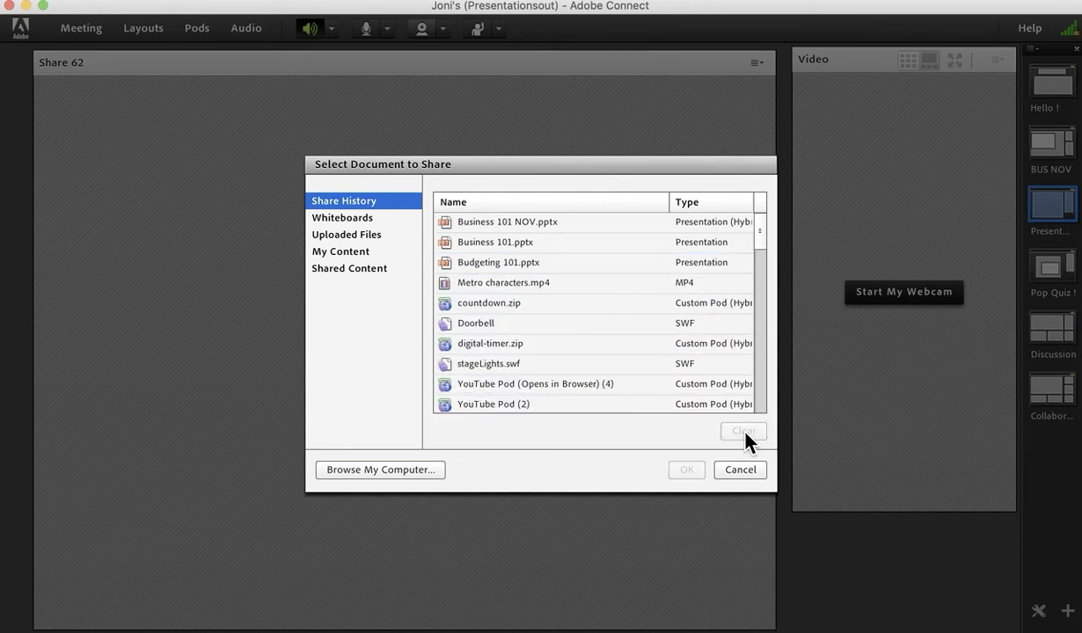
left_click(736, 470)
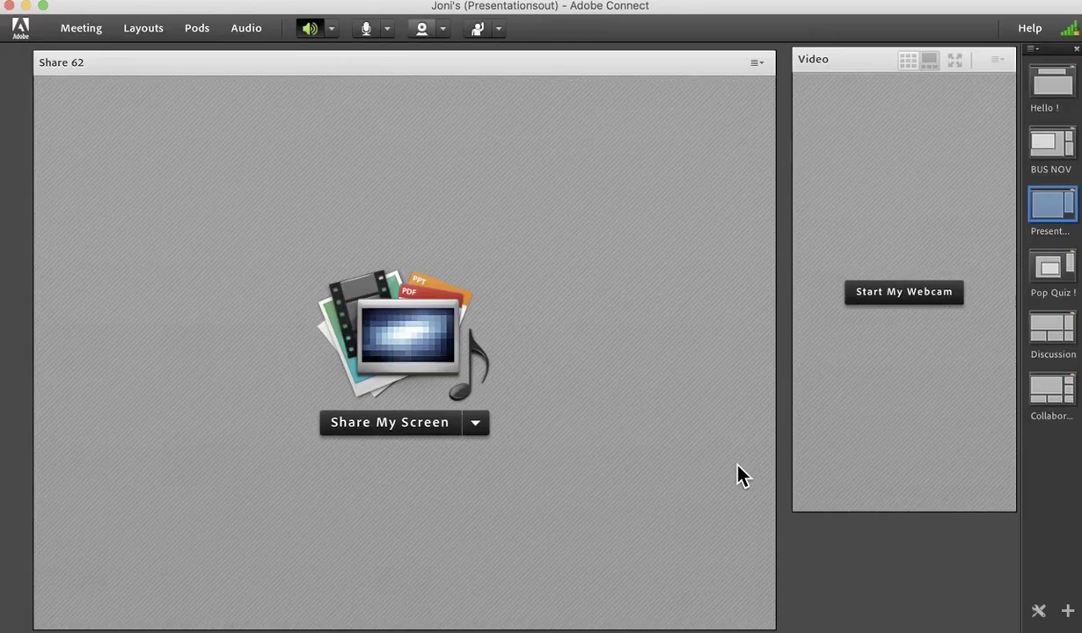
Switch to the BUS NOV layout and share the recently shared Business 101 NOV.pptx in the Share 69 pod
left_click(1049, 158)
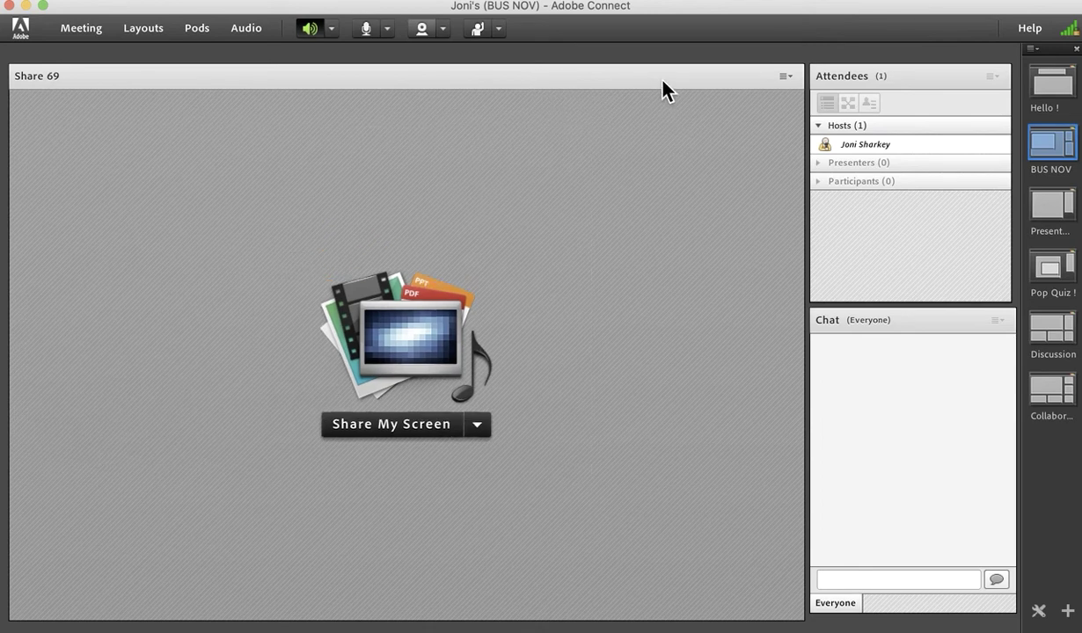
left_click(477, 424)
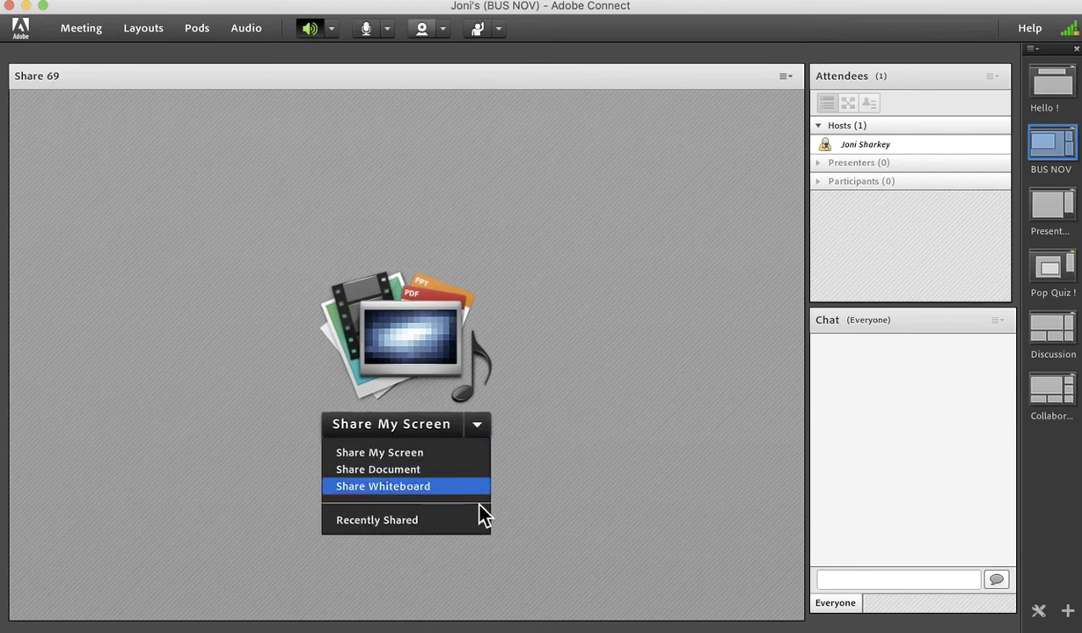
mouse_move(479, 517)
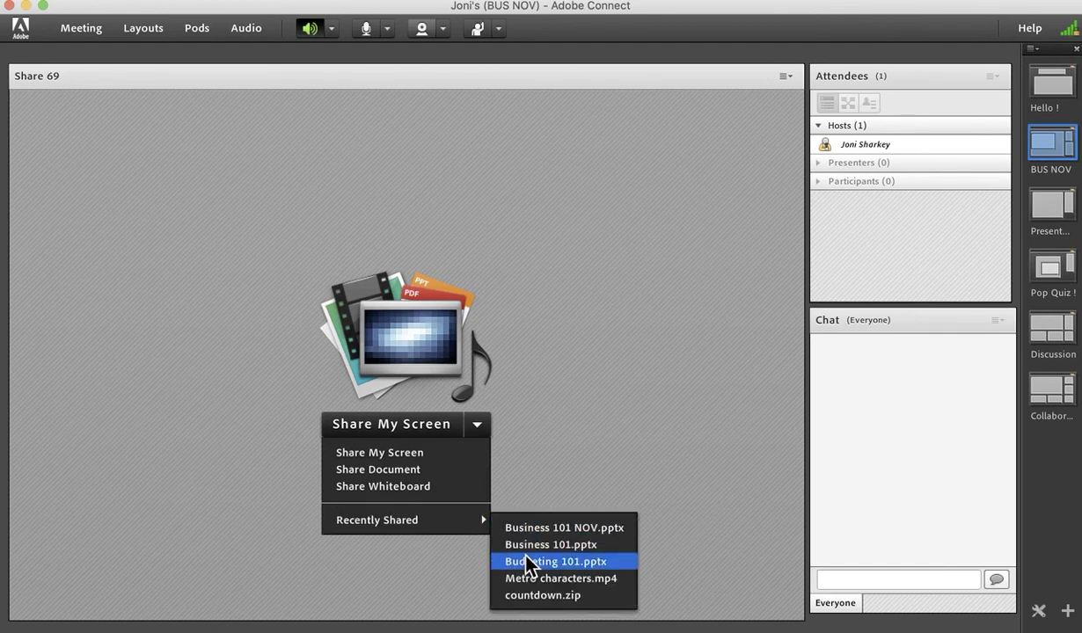
left_click(532, 527)
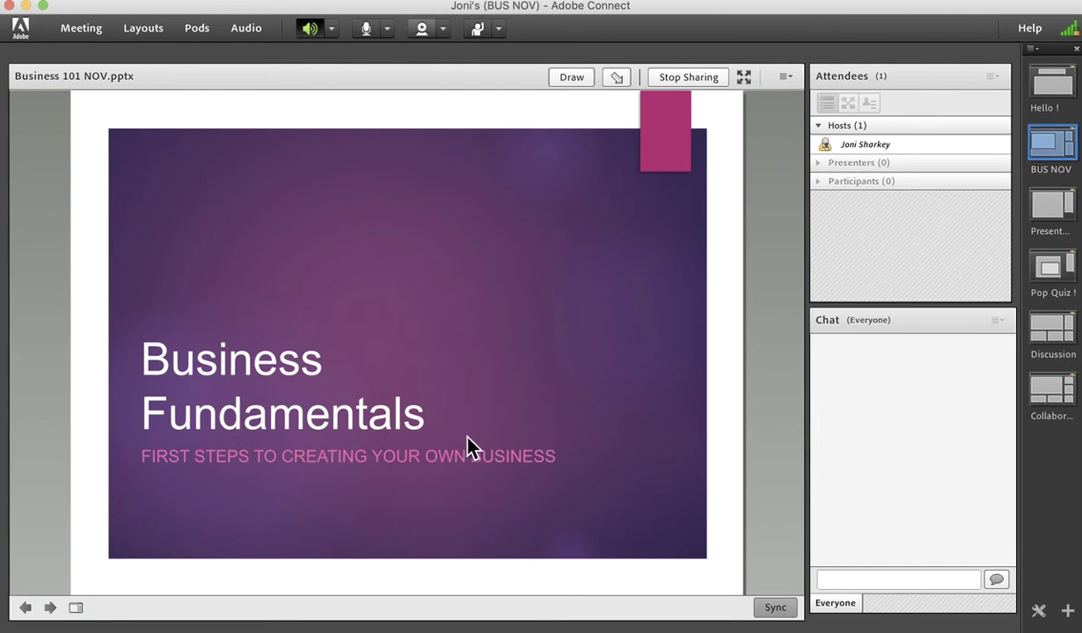
left_click(152, 31)
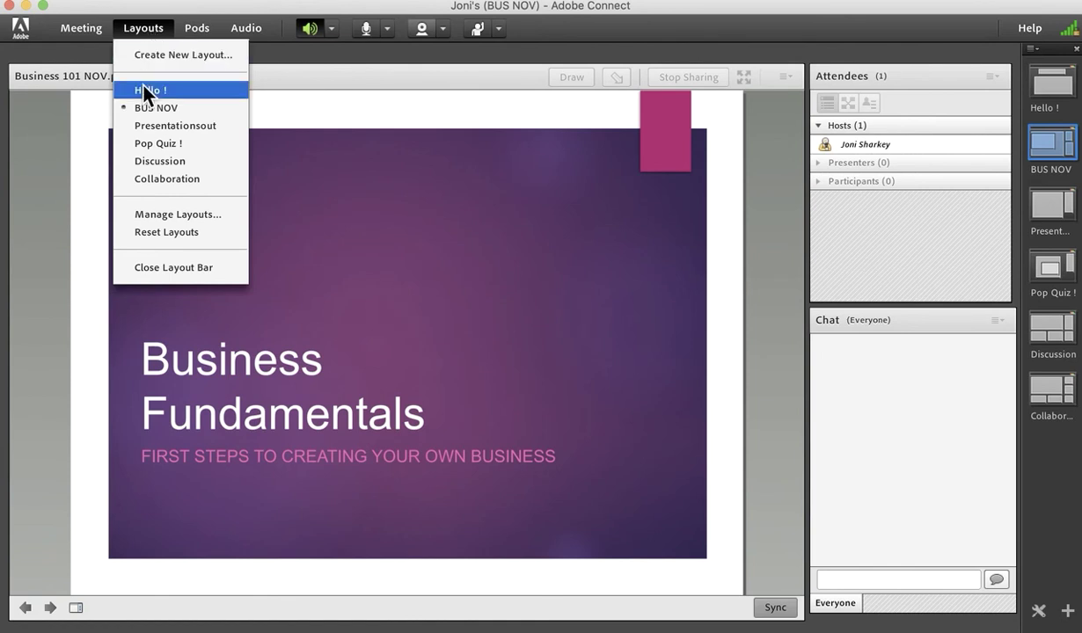
left_click(159, 233)
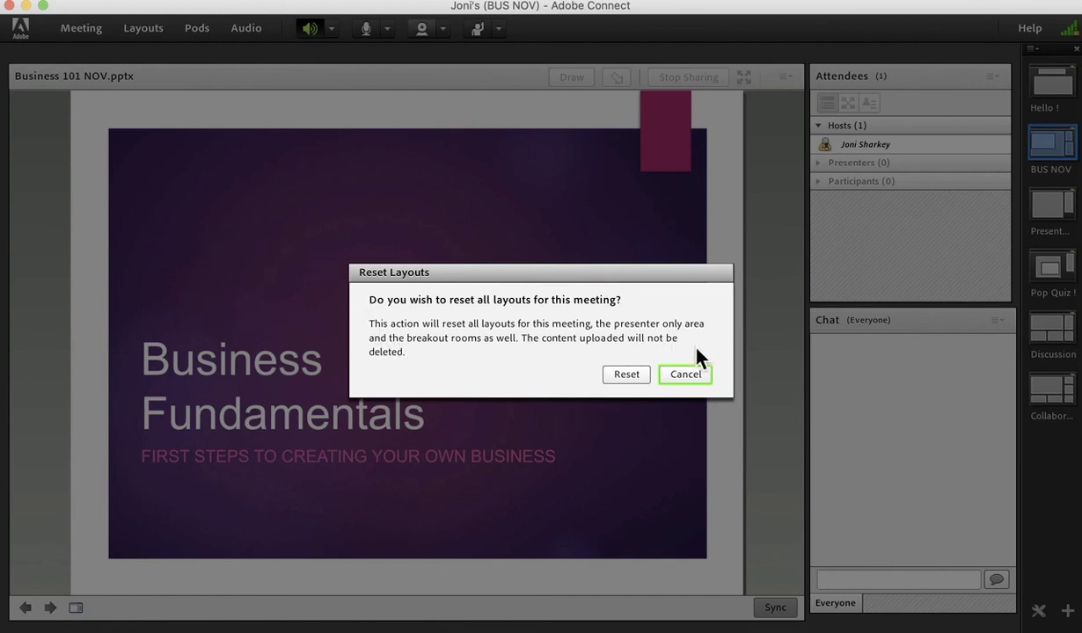
left_click(695, 376)
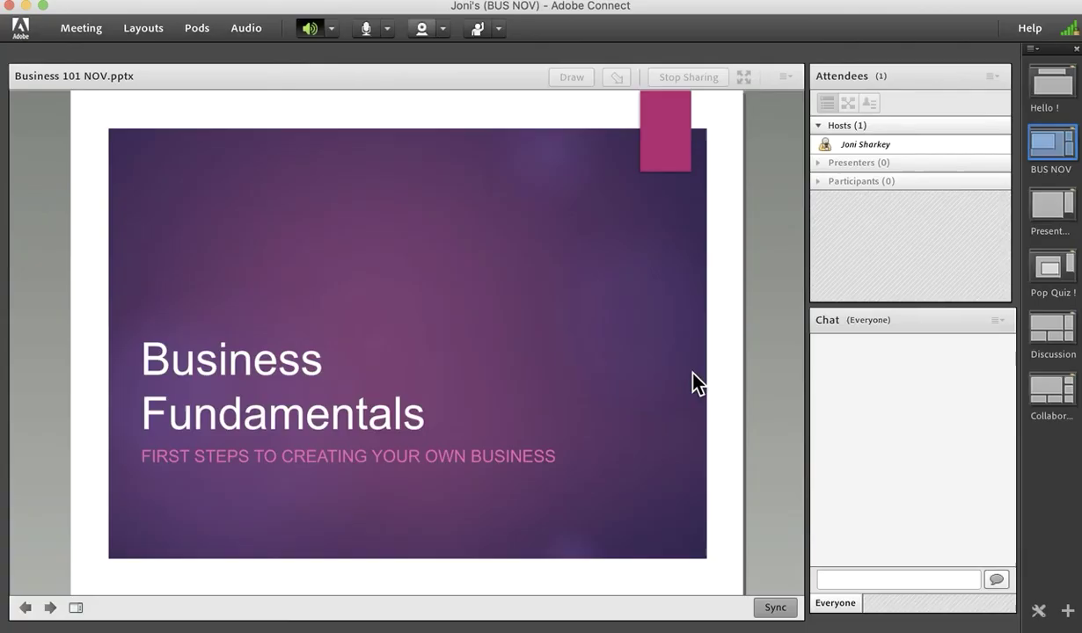